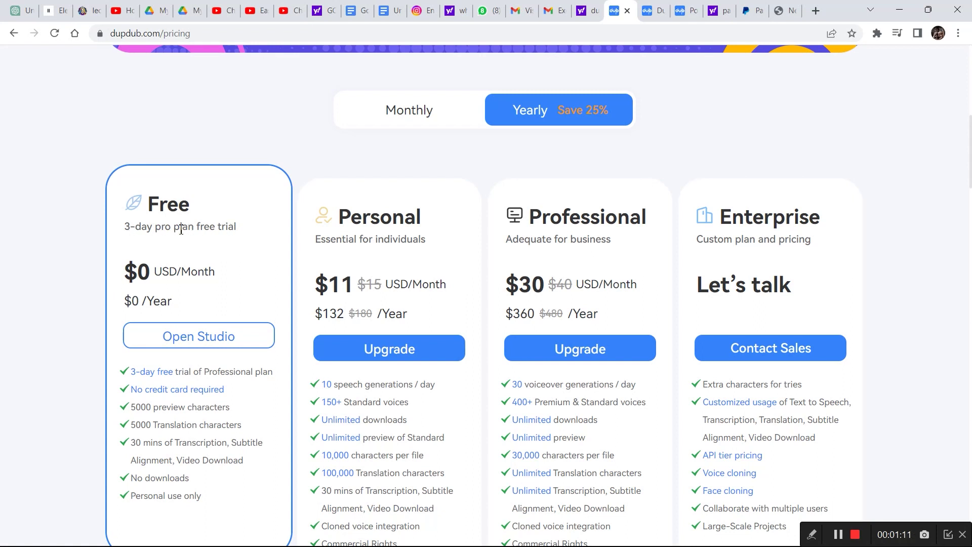
pyautogui.scroll(6, 181, 228)
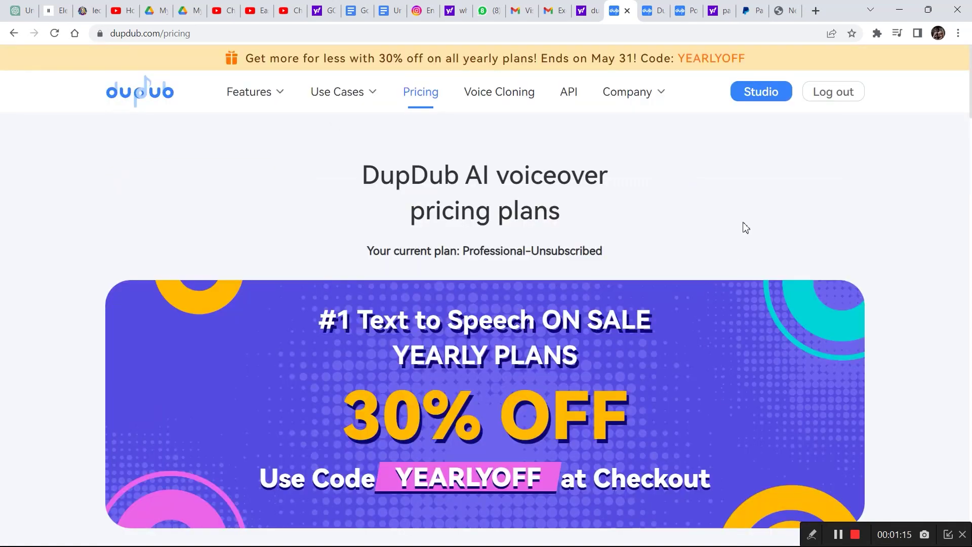
# Create a new text-to-speech file in Studio and paste in the 1902 history text
pyautogui.click(759, 95)
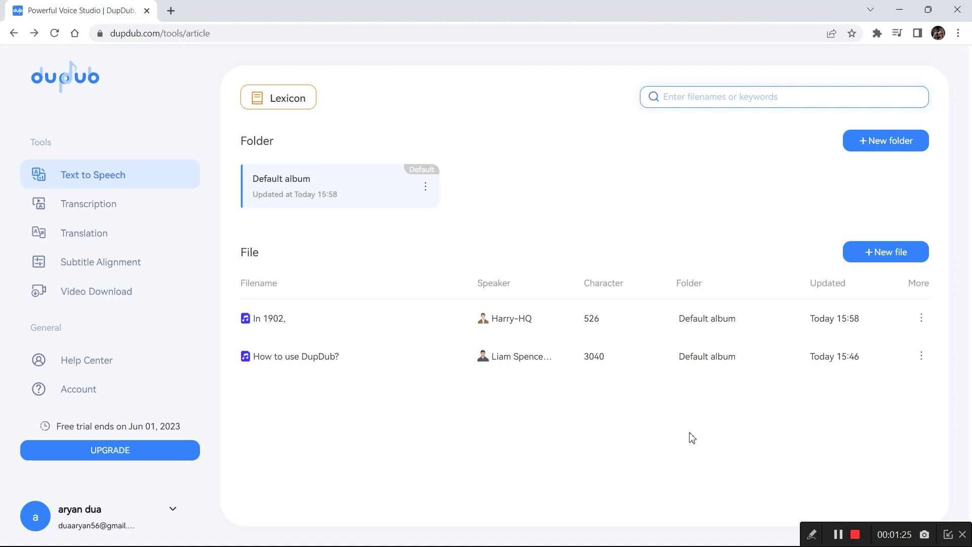
pyautogui.click(879, 262)
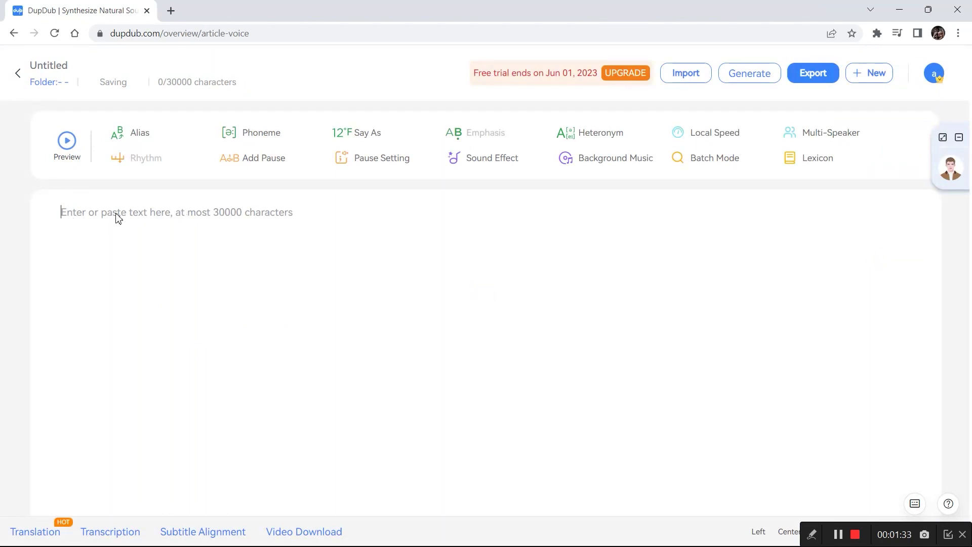
pyautogui.write('In 1902, a volcanic eruption on the Caribbean island of Martinique wiped out the entire city of Saint-Pierre, killing approximately 30,000 people in a matter of minutes.  The "Spanish Flu" pandemic of 1918-1919 infected an estimated one-third of the world\'s population and caused more deaths than World War I.  The Library of Alexandria in ancient Egypt, often considered the largest and most significant library of the ancient world, was accidentally burned down, resulting in the loss of countless ancient texts and knowledge.')
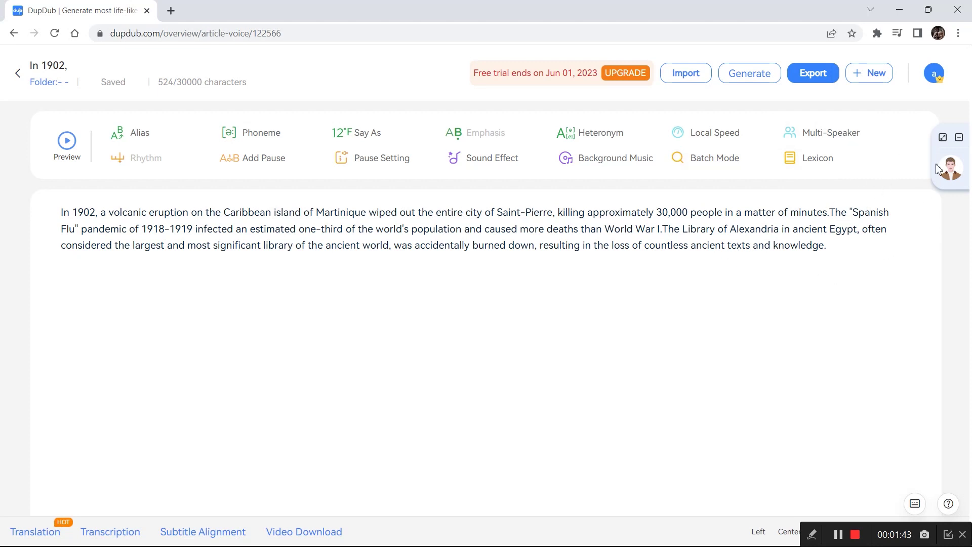
# Choose Dylan Martin, filter speakers to Premium, English and British, and play his sample
pyautogui.moveTo(949, 168)
pyautogui.click(843, 140)
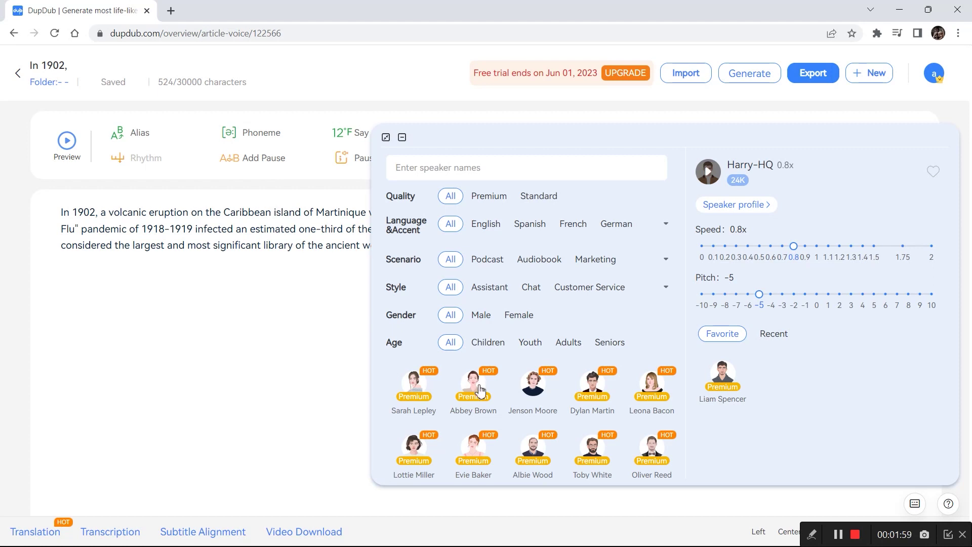
pyautogui.click(596, 386)
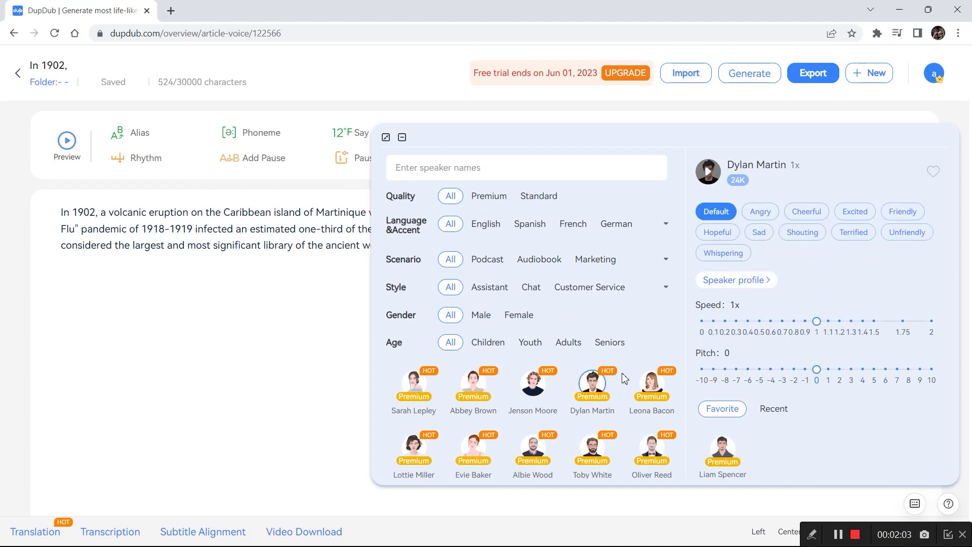
pyautogui.click(488, 196)
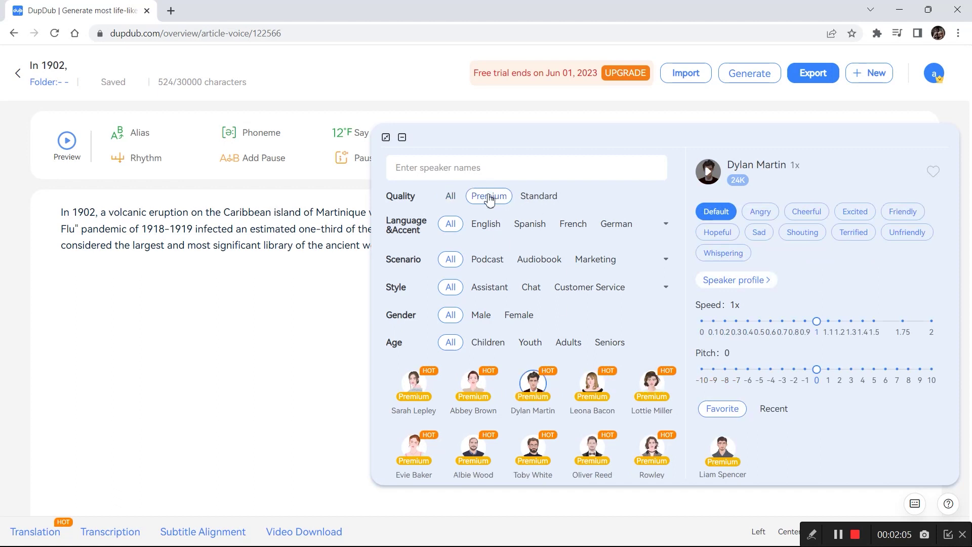
pyautogui.click(477, 228)
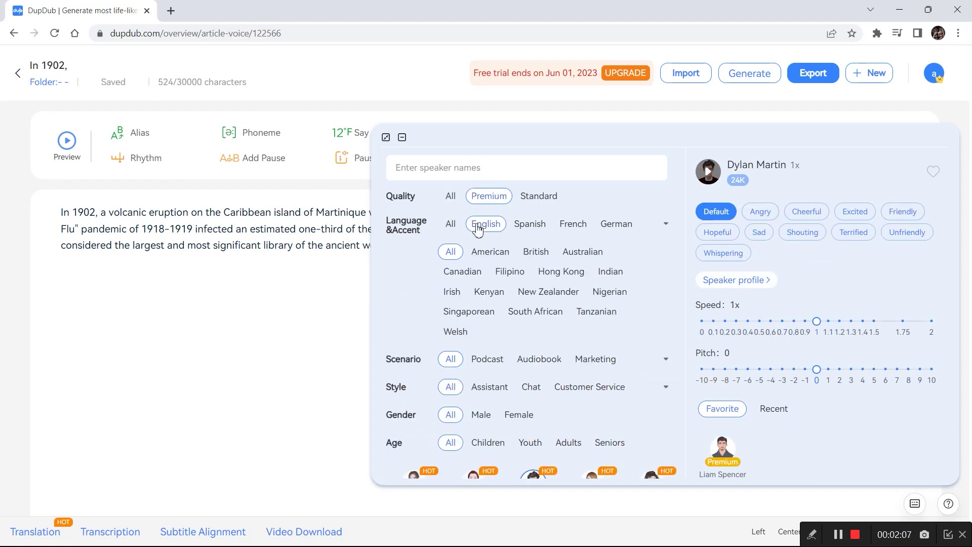
pyautogui.click(536, 254)
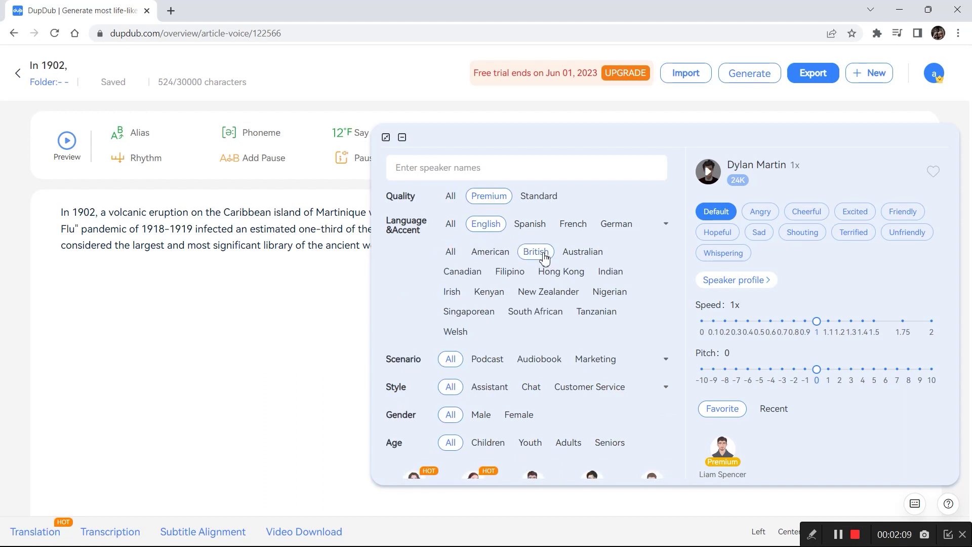
pyautogui.click(708, 174)
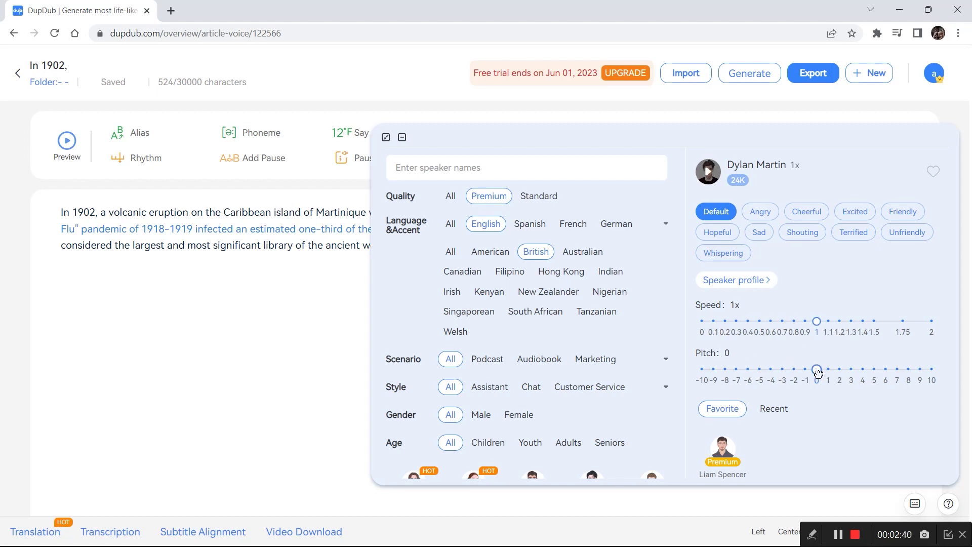
# Lower Dylan Martin's pitch to -4 and speed to 0.9x, then preview the voice
pyautogui.moveTo(818, 374); pyautogui.dragTo(775, 380)
pyautogui.moveTo(817, 321); pyautogui.dragTo(805, 323)
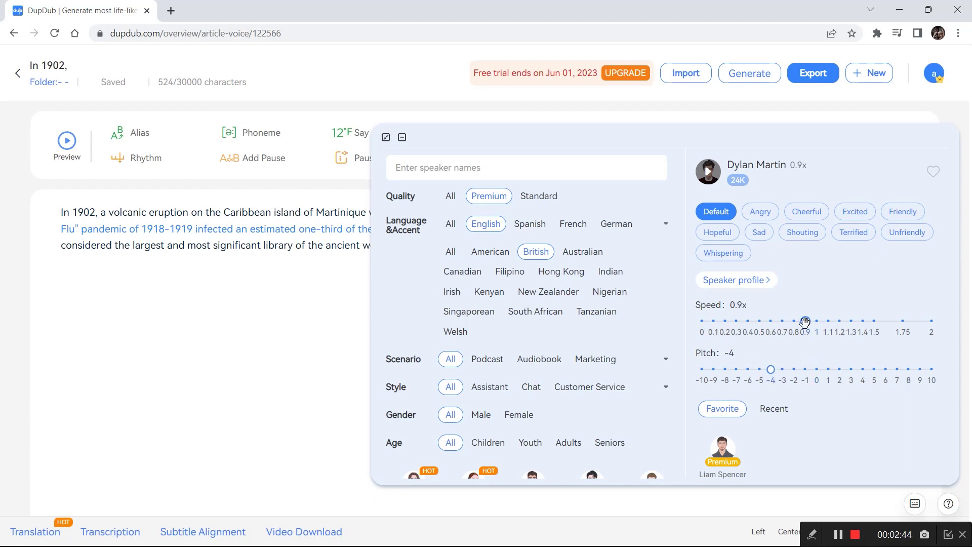
pyautogui.click(708, 177)
# Choose Gemma at 1x speed, raise her pitch to 6 then 5, and preview it
pyautogui.click(474, 478)
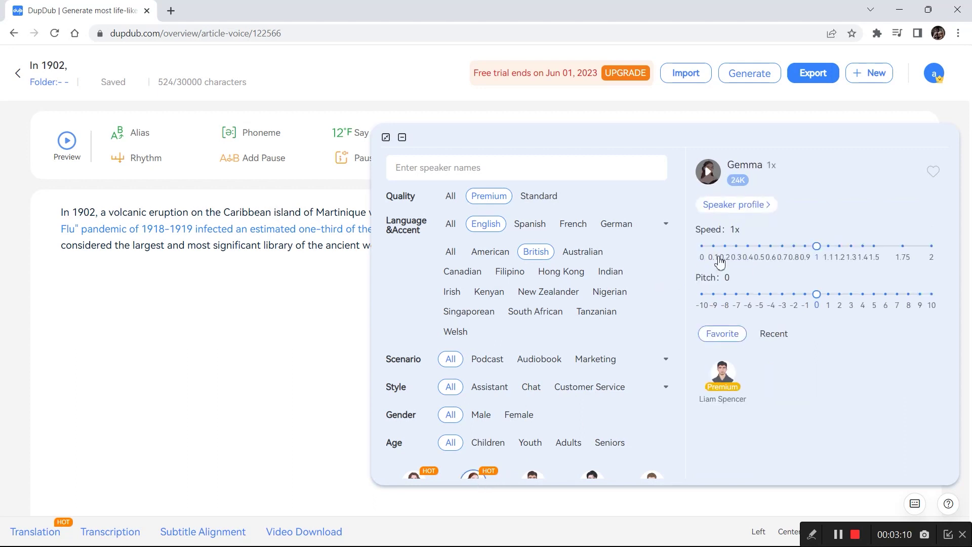
pyautogui.moveTo(822, 250); pyautogui.dragTo(816, 247)
pyautogui.moveTo(817, 294); pyautogui.dragTo(884, 295)
pyautogui.moveTo(885, 295); pyautogui.dragTo(876, 296)
pyautogui.click(711, 176)
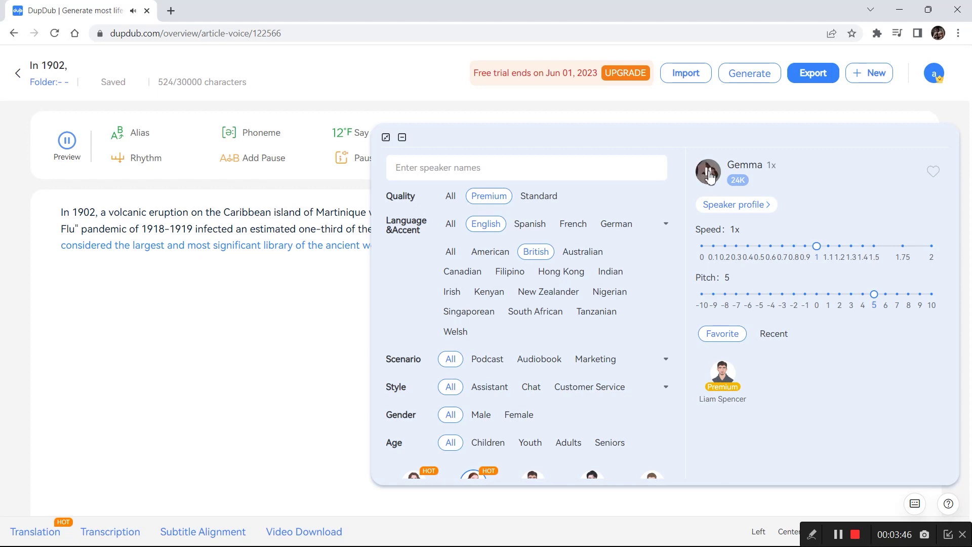
# Set Gemma's pitch to 3, then play and stop her voice sample
pyautogui.click(846, 292)
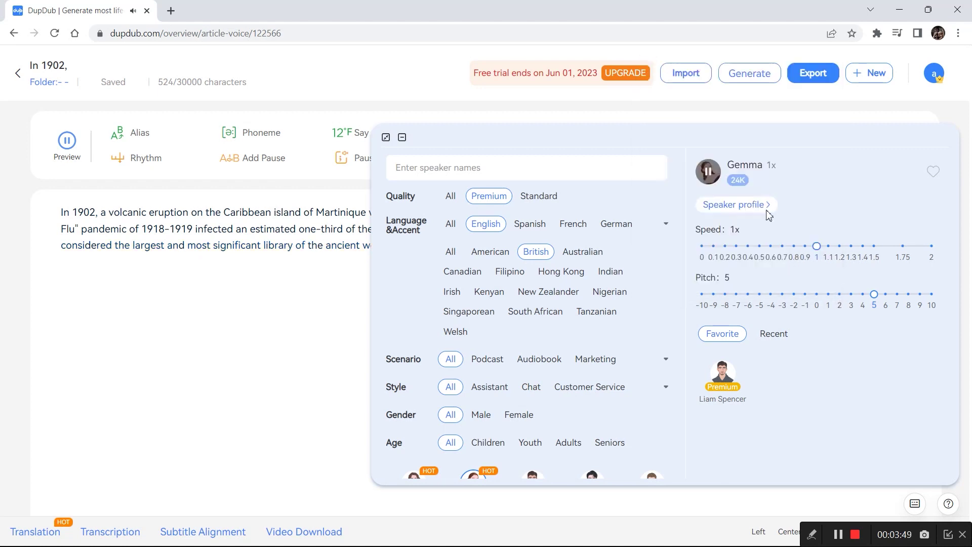
pyautogui.click(852, 295)
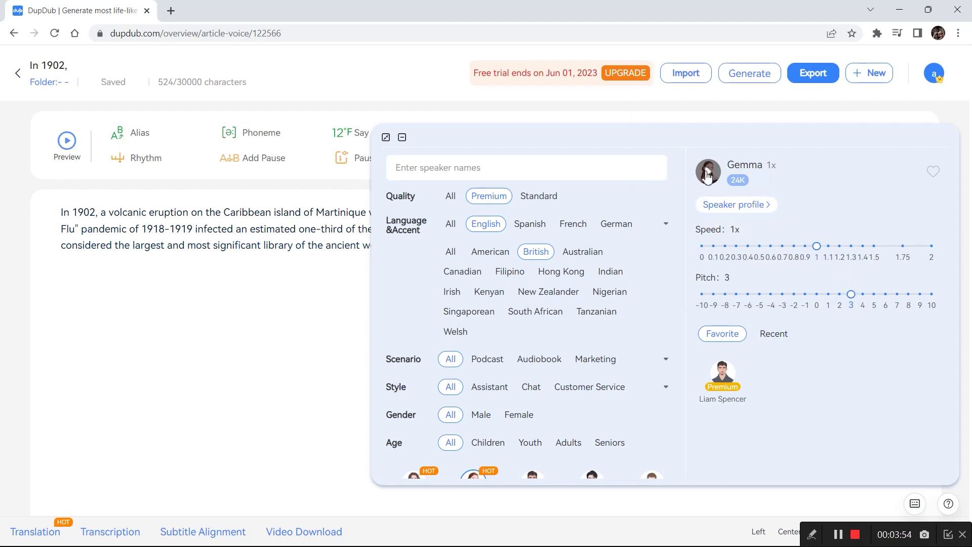
pyautogui.click(707, 174)
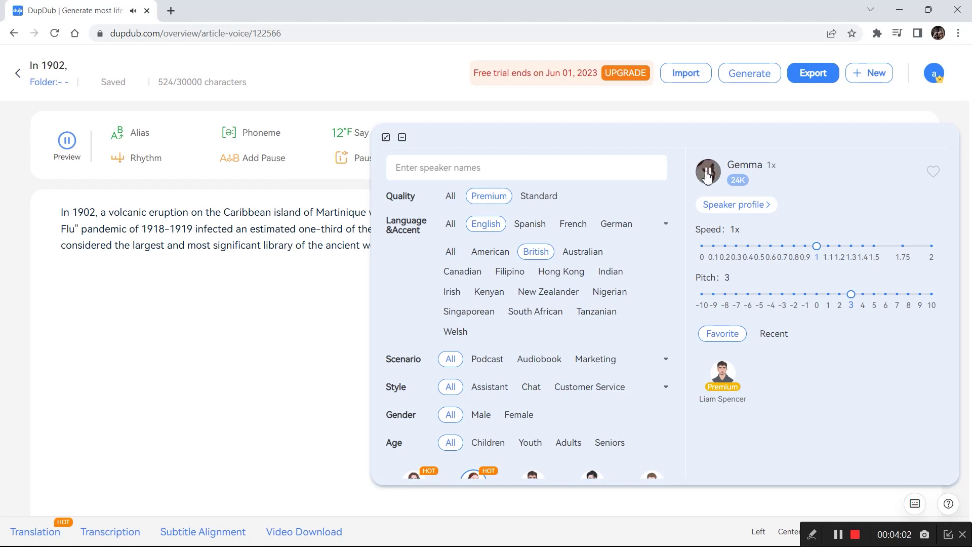
pyautogui.click(707, 175)
# Apply a 1.15x local speed to the first sentence, up to Saint-Pierre
pyautogui.click(387, 140)
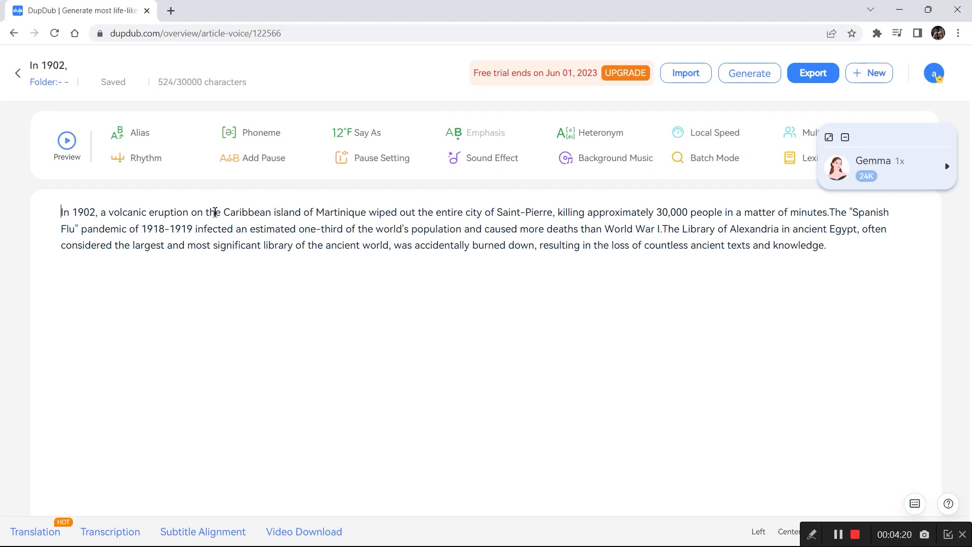
pyautogui.moveTo(555, 216); pyautogui.dragTo(62, 216)
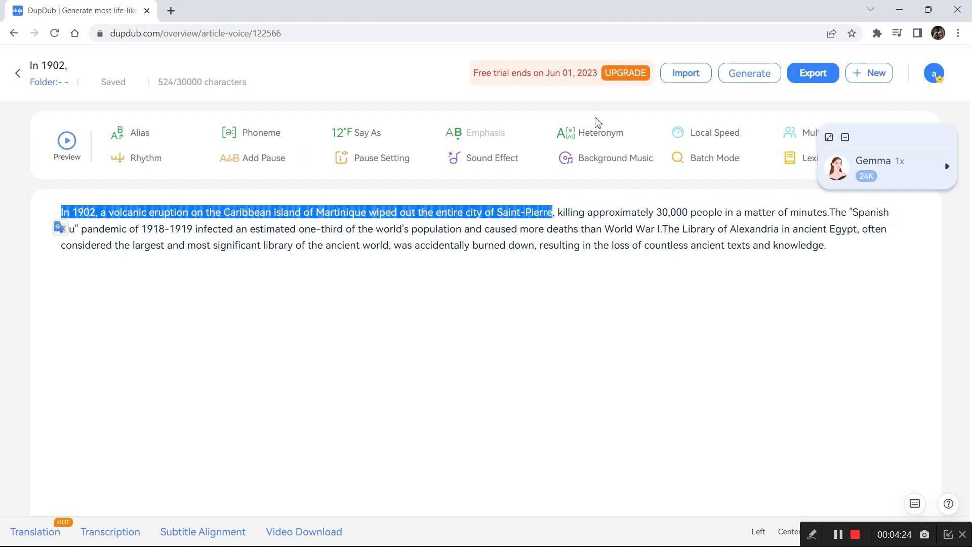
pyautogui.click(712, 135)
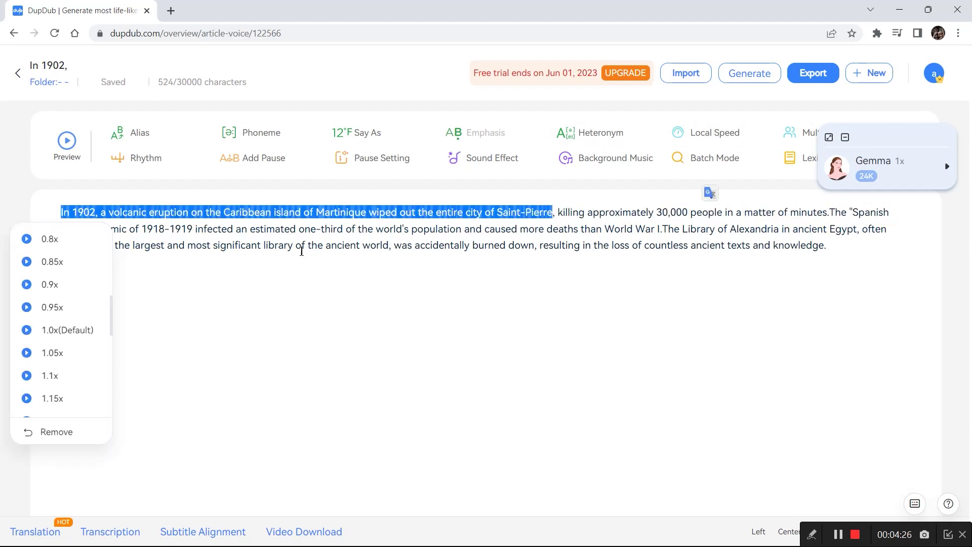
pyautogui.click(65, 400)
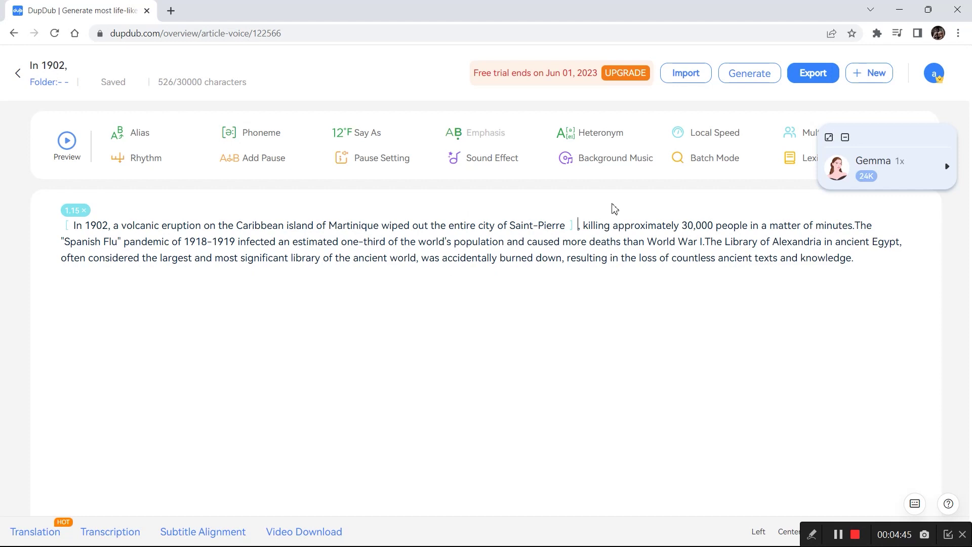
# Generate speech for the full text, then play and pause the 32-second audio
pyautogui.click(748, 76)
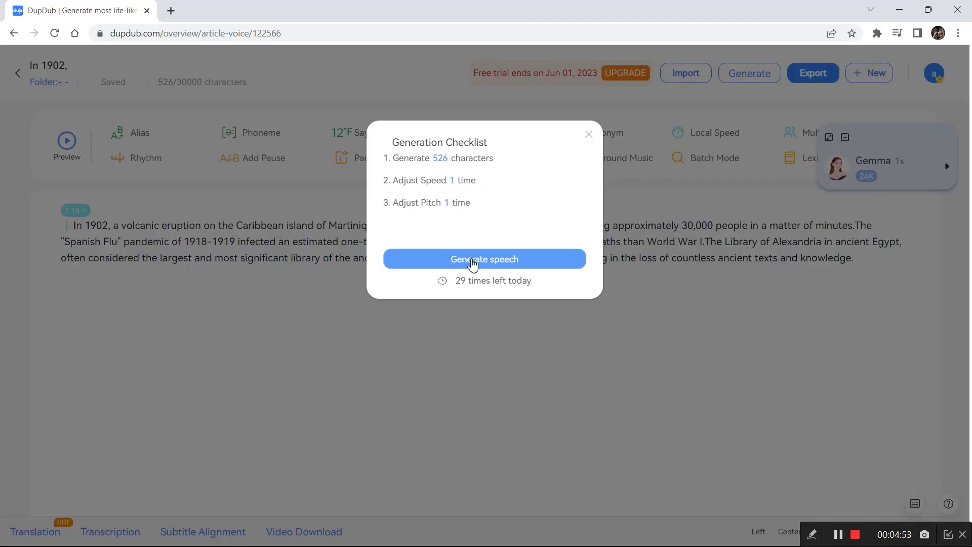
pyautogui.click(471, 264)
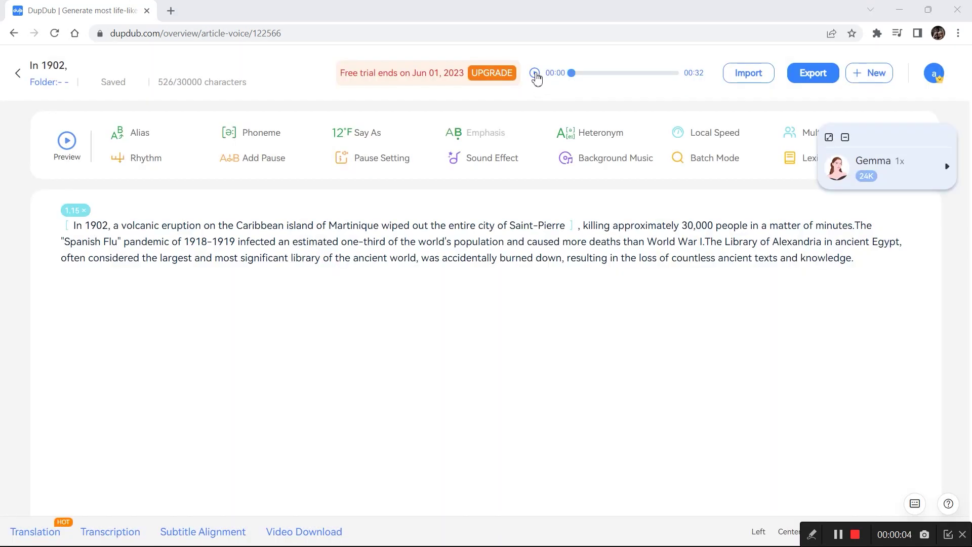
pyautogui.click(534, 74)
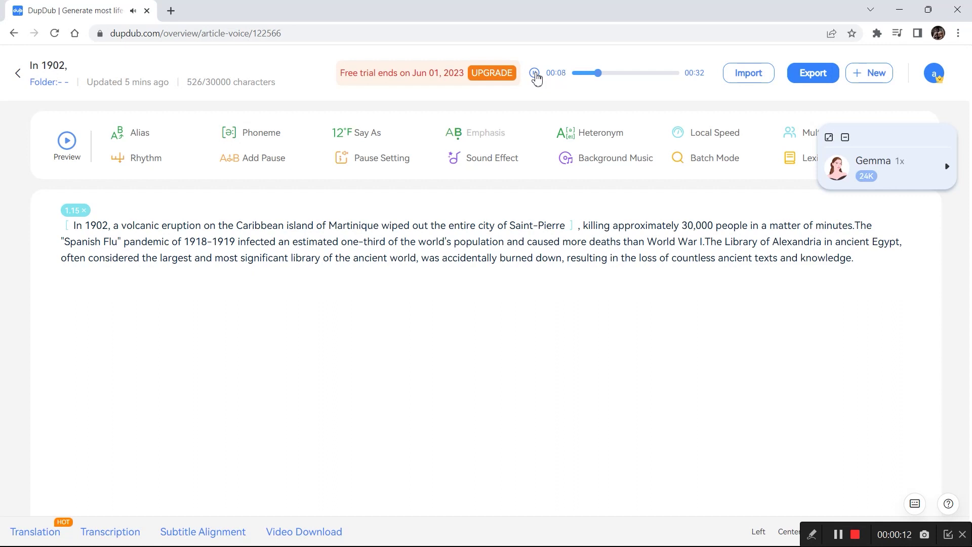
pyautogui.click(536, 76)
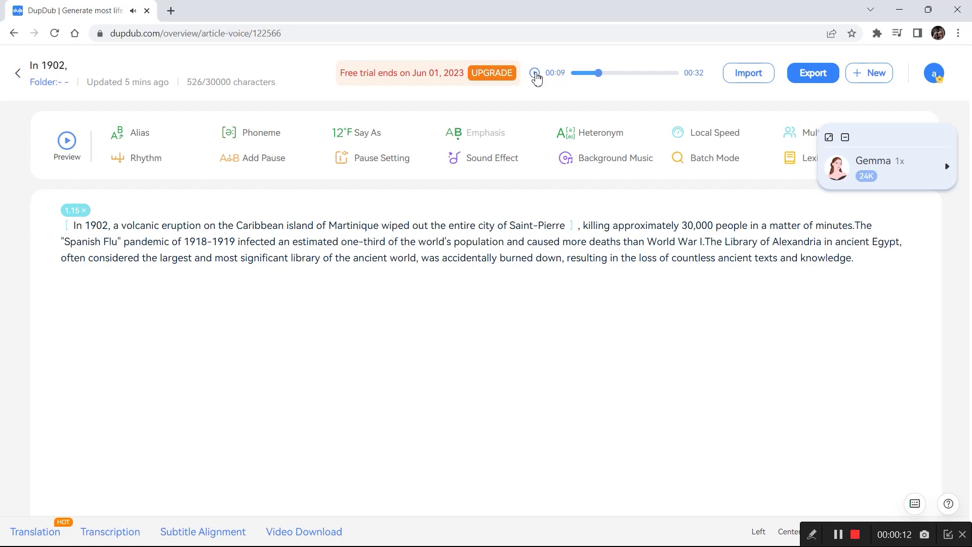
# Filter voices to Irish-accented English and play Melany's voice sample
pyautogui.click(830, 138)
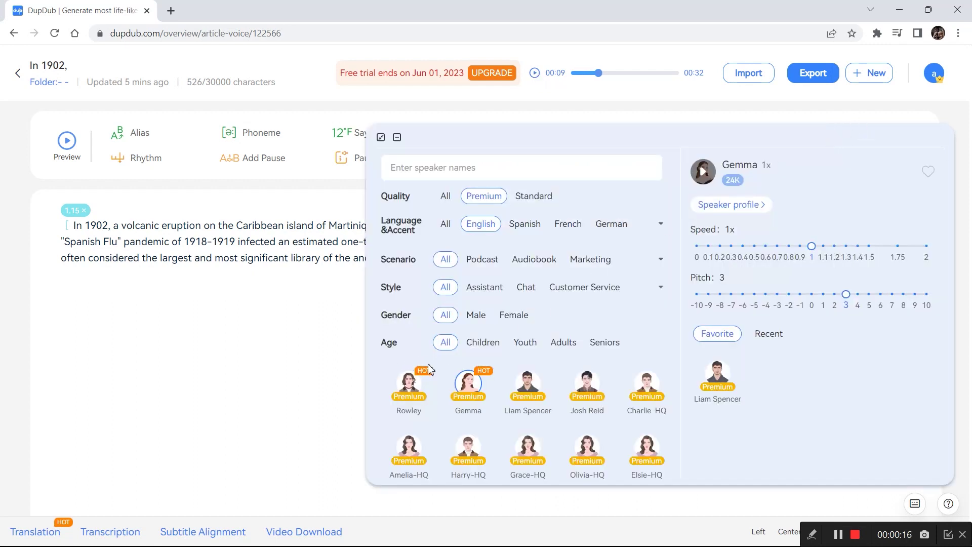
pyautogui.click(478, 223)
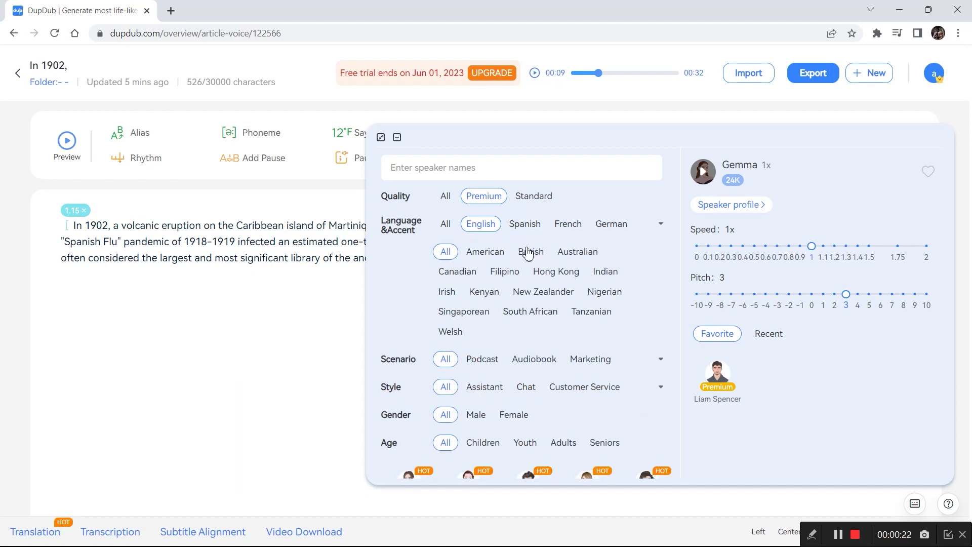
pyautogui.click(448, 296)
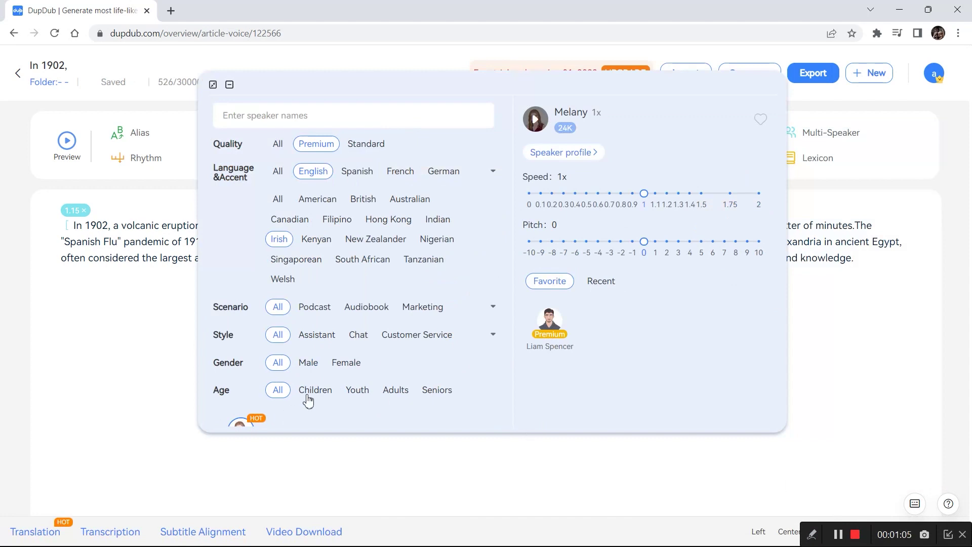
pyautogui.click(535, 123)
# Filter voices to the Customer Service style, then play, replay and stop Melany's sample
pyautogui.click(401, 341)
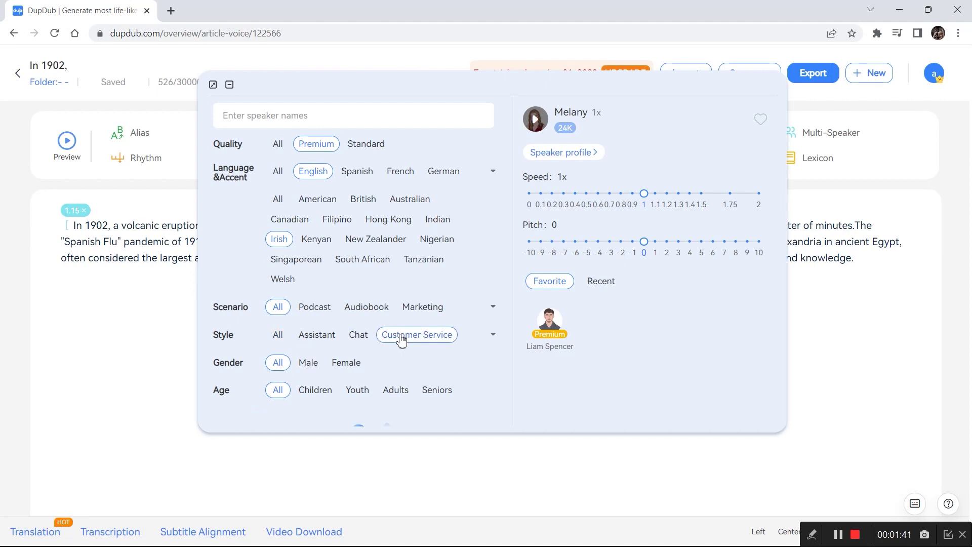
pyautogui.click(535, 122)
pyautogui.click(535, 120)
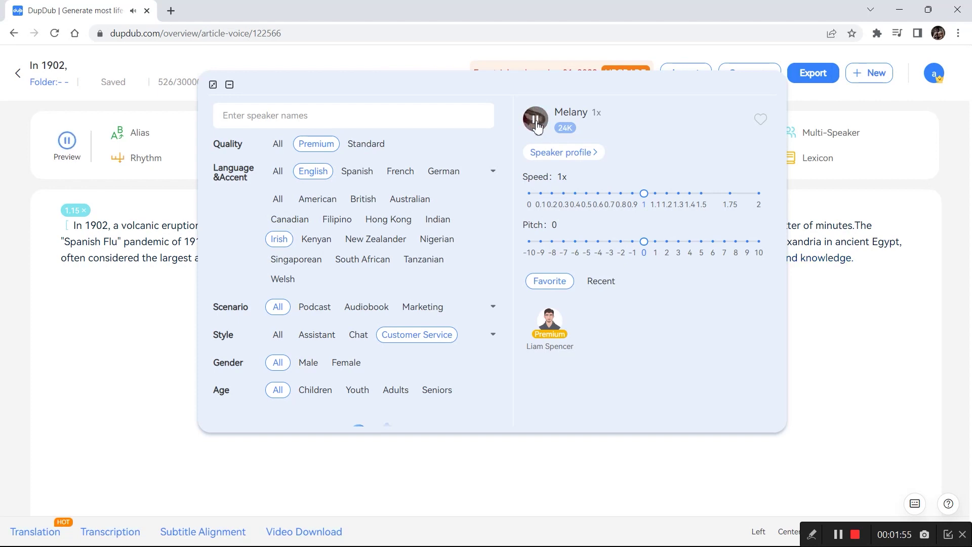
pyautogui.click(536, 120)
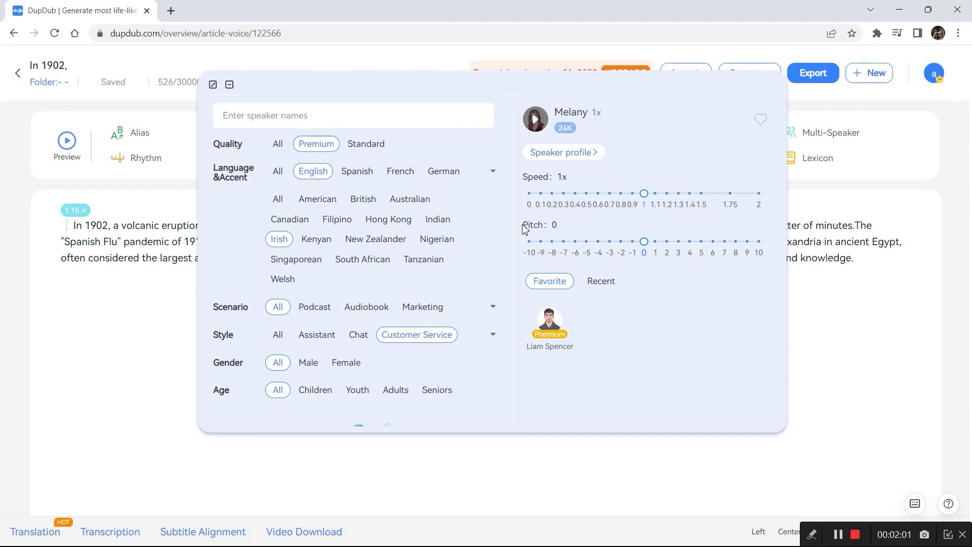
# Collapse the chooser to Melany's card and show pause lengths after 'killing'
pyautogui.click(213, 87)
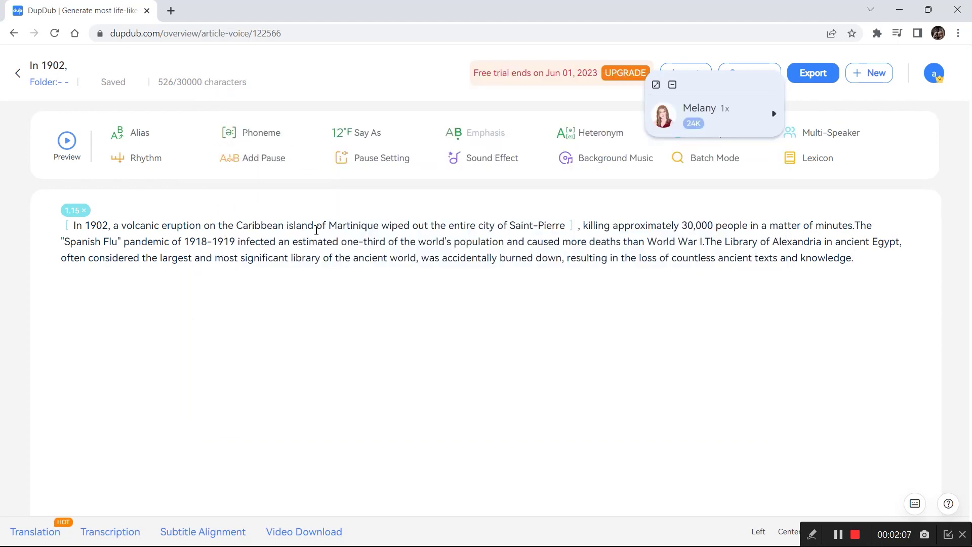
pyautogui.click(261, 162)
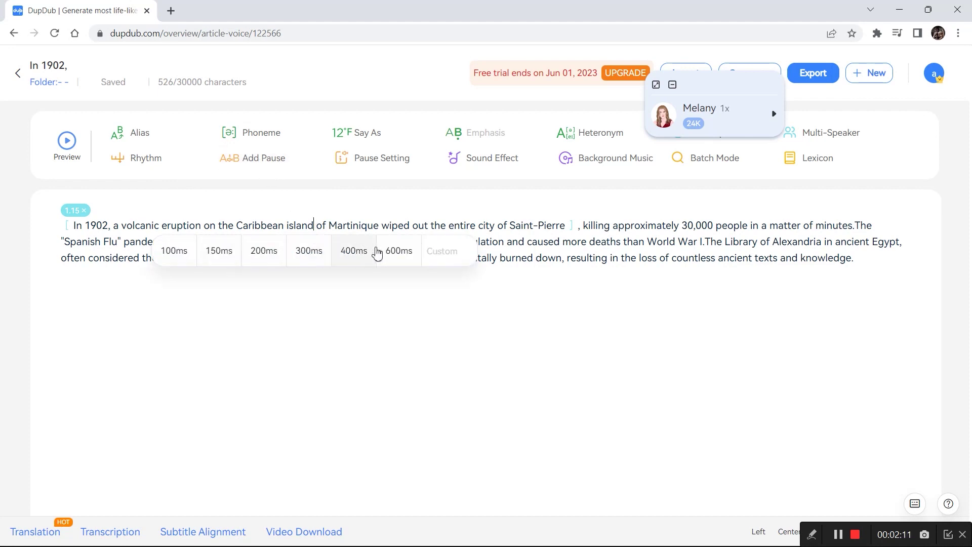
pyautogui.click(615, 226)
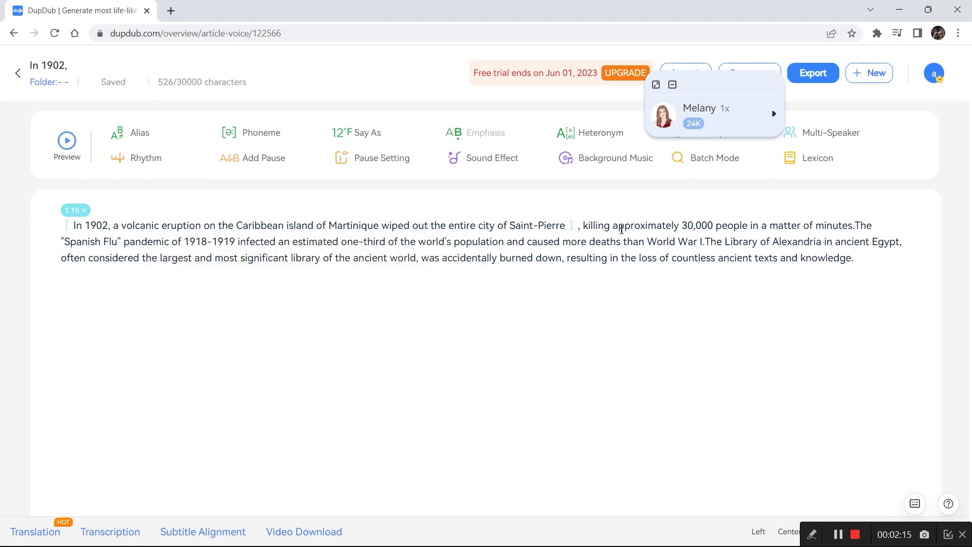
pyautogui.click(262, 166)
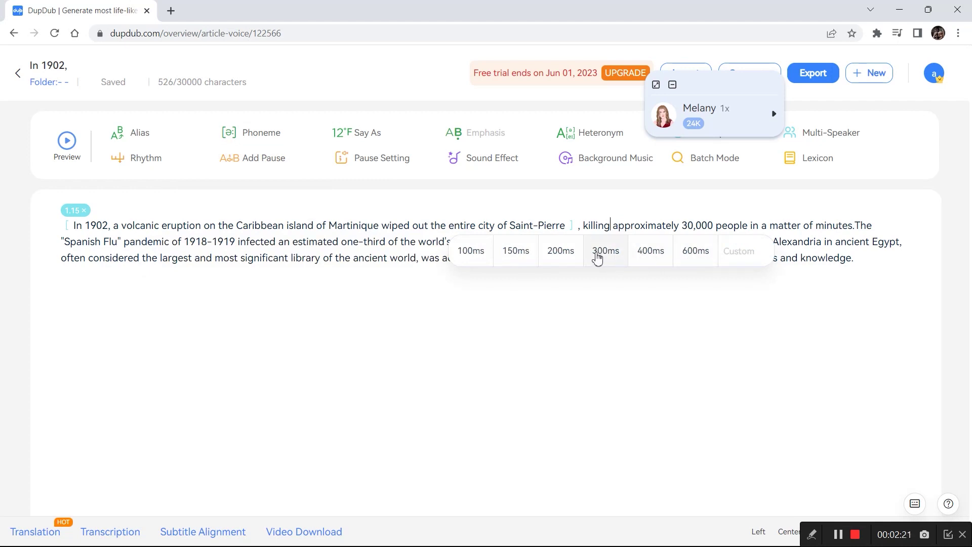
# Dismiss the pause choices and browse the Background Music library's Custom music section
pyautogui.click(497, 295)
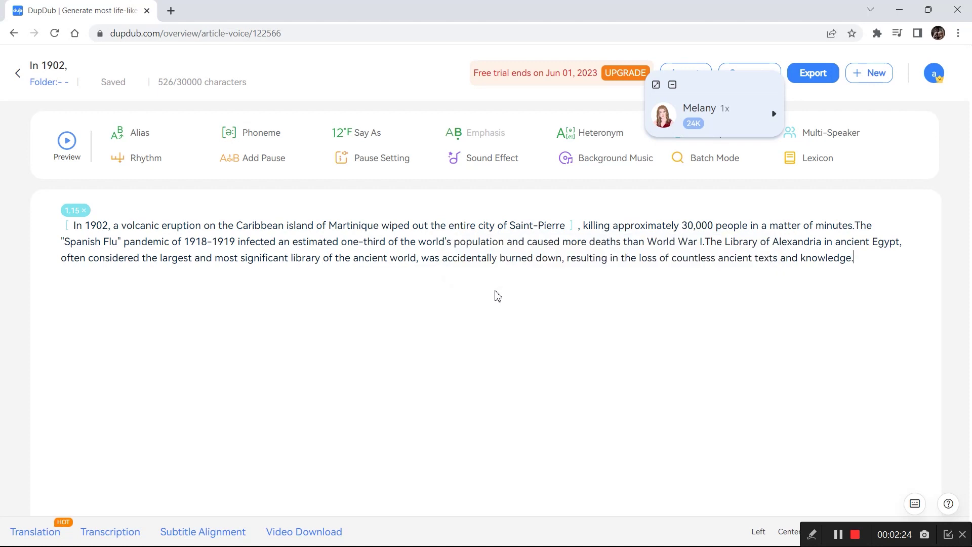
pyautogui.click(595, 165)
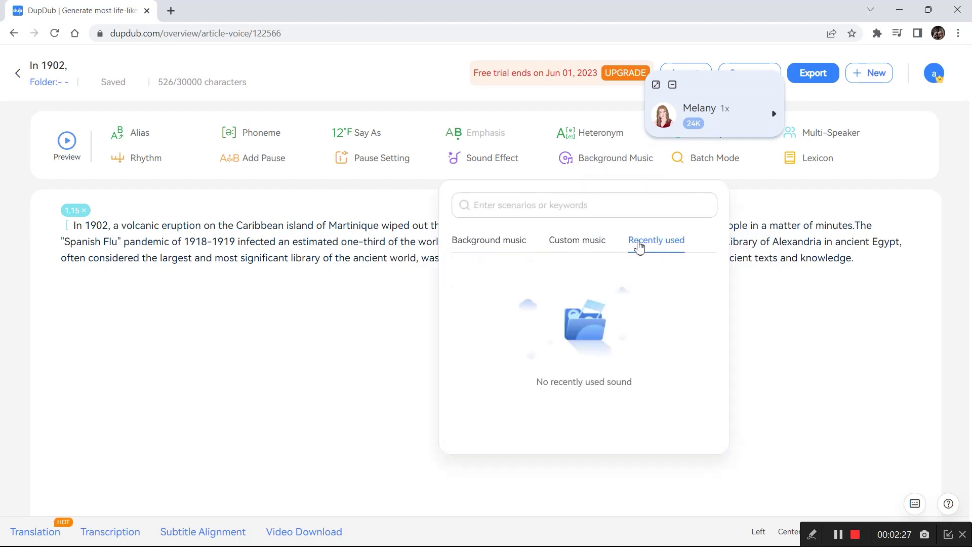
pyautogui.click(582, 247)
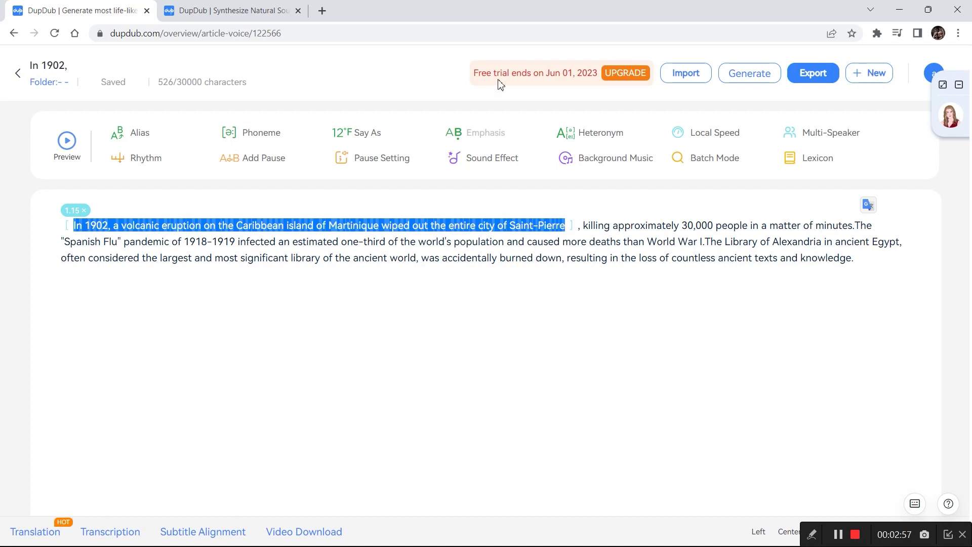
pyautogui.click(226, 10)
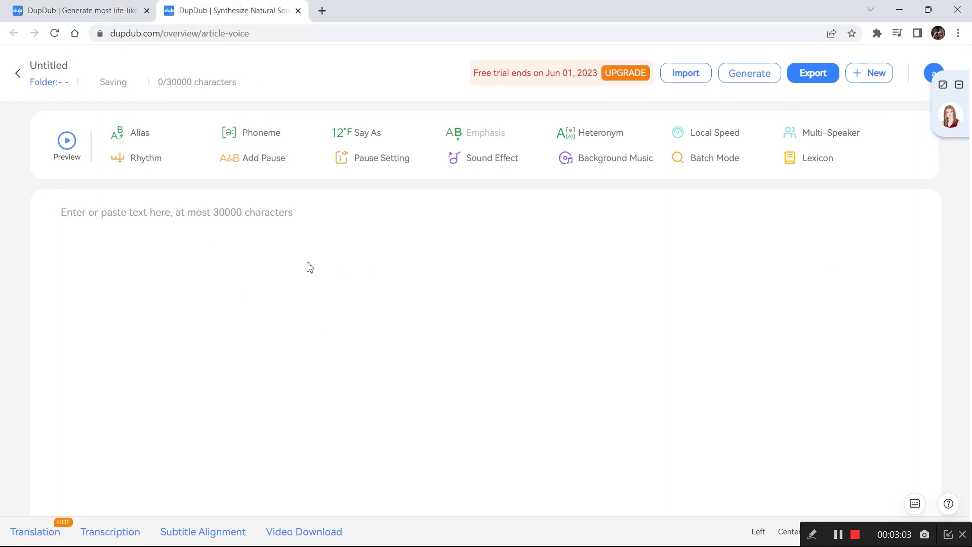
pyautogui.write('In 1902, a volcanic eruption on the Caribbean island of Martinique wiped out the entire city of Saint-Pierre, killing approximately 30,000 people in a matter of minutes.The "Spanish Flu" pandemic of 1918-1919 infected an estimated one-third of the world\'s population and caused more deaths than World War I.The Library of Alexandria in ancient Egypt, often considered the largest and most significant library of the ancient world, was accidentally burned down, resulting in the loss of countless ancient texts and knowledge.')
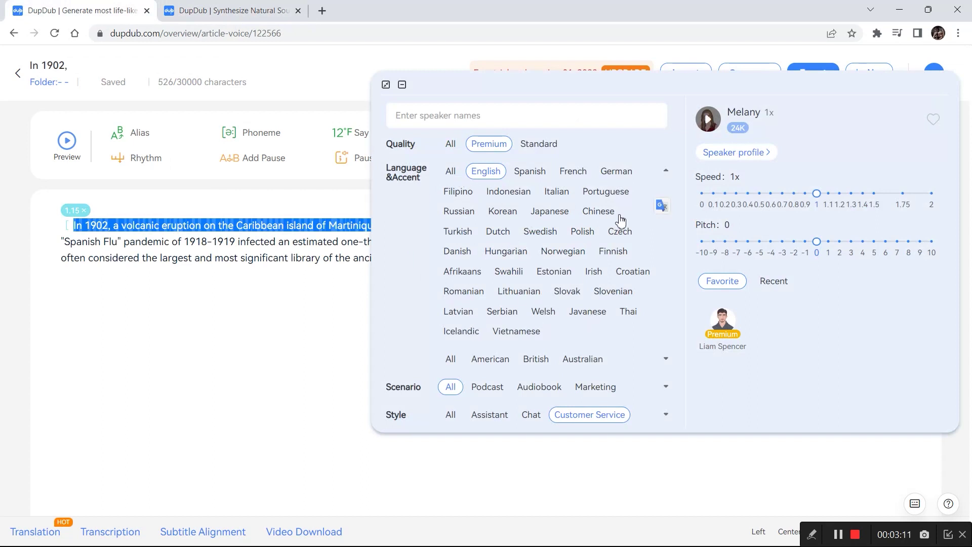
# Switch the voice chooser's language filter from English to Italian, keeping Melany selected
pyautogui.click(559, 193)
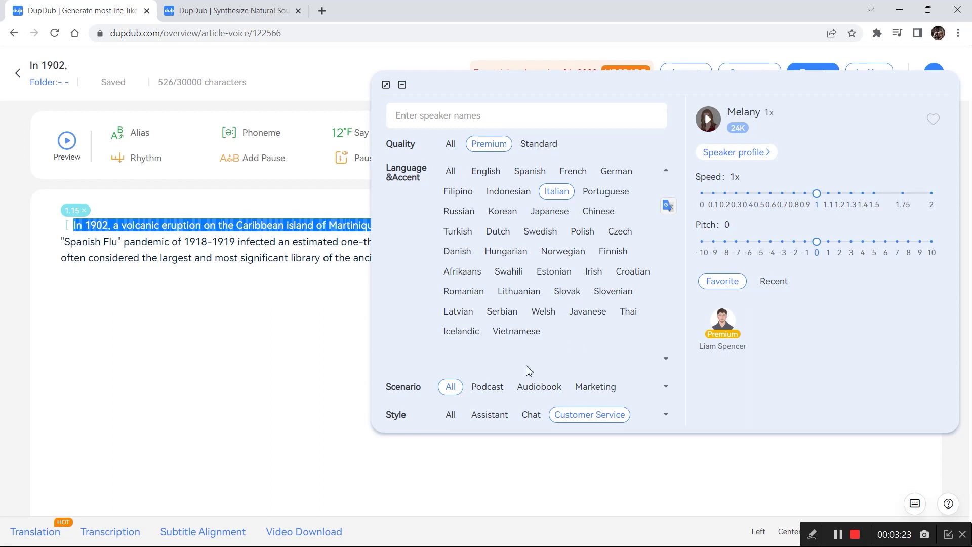